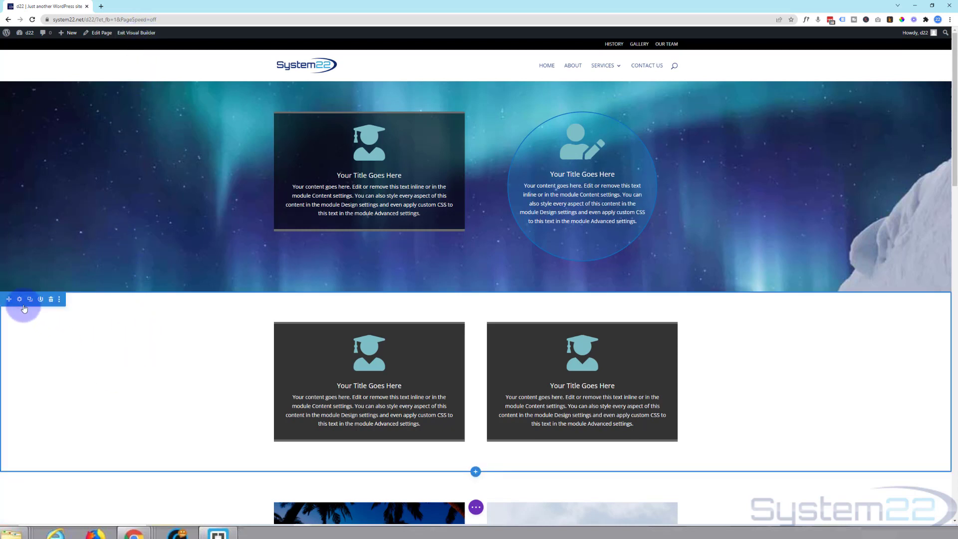
Step: Open the dark-card row's settings at the Animation section of the Design tab
{"action": "mouse_move", "coordinate": [290, 332]}
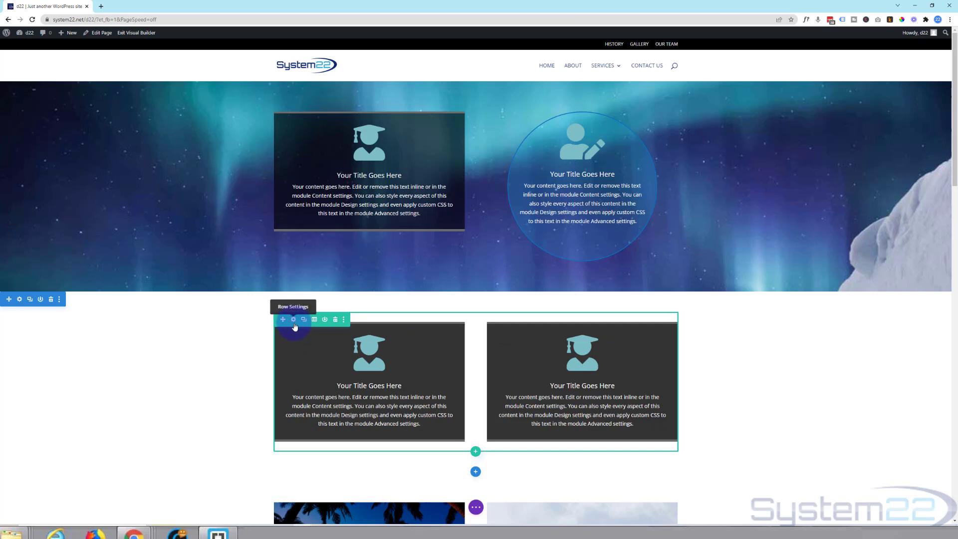
{"action": "left_click", "coordinate": [293, 321]}
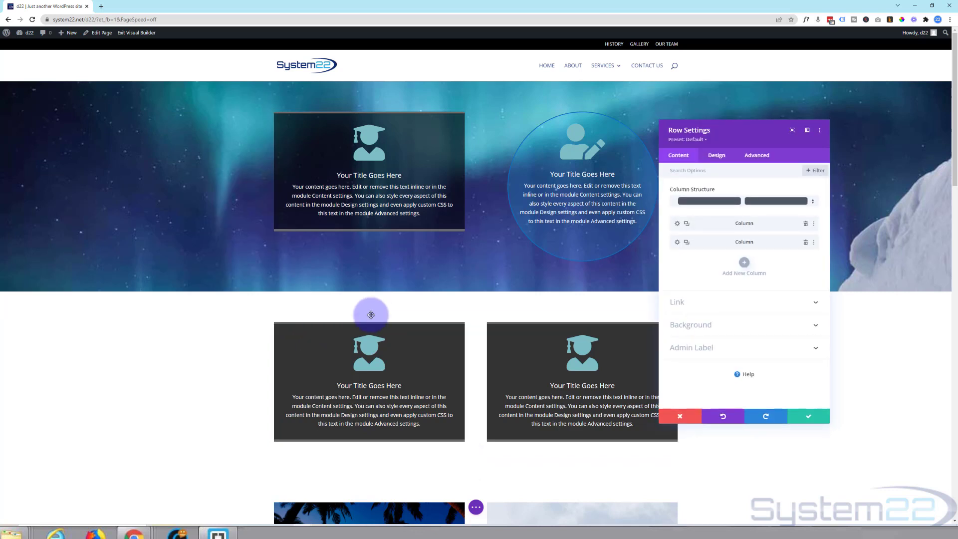
{"action": "left_click", "coordinate": [718, 156]}
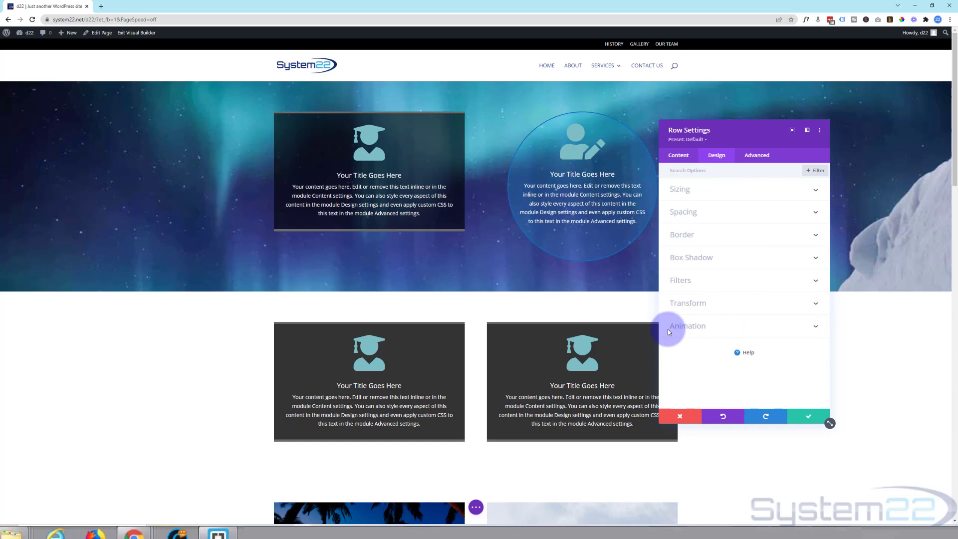
{"action": "left_click", "coordinate": [738, 326]}
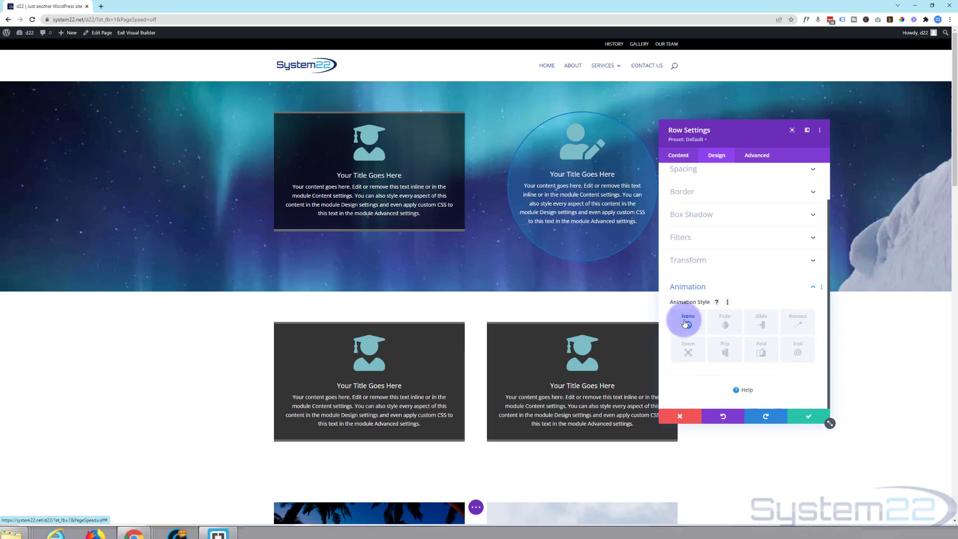
Step: Preview Fade, Slide, Bounce, Zoom, Flip, Fold and Roll on the row, then choose Slide
{"action": "left_click", "coordinate": [726, 325]}
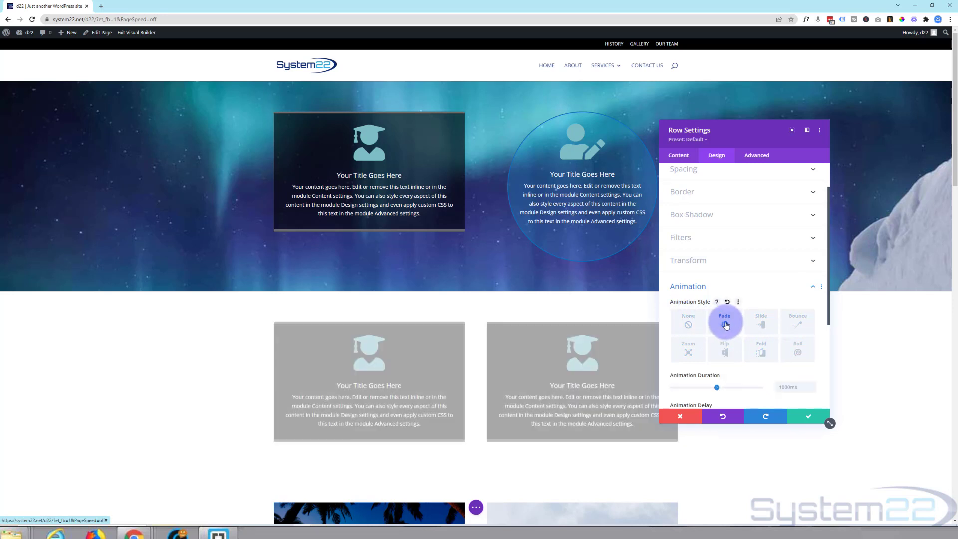
{"action": "left_click", "coordinate": [762, 325]}
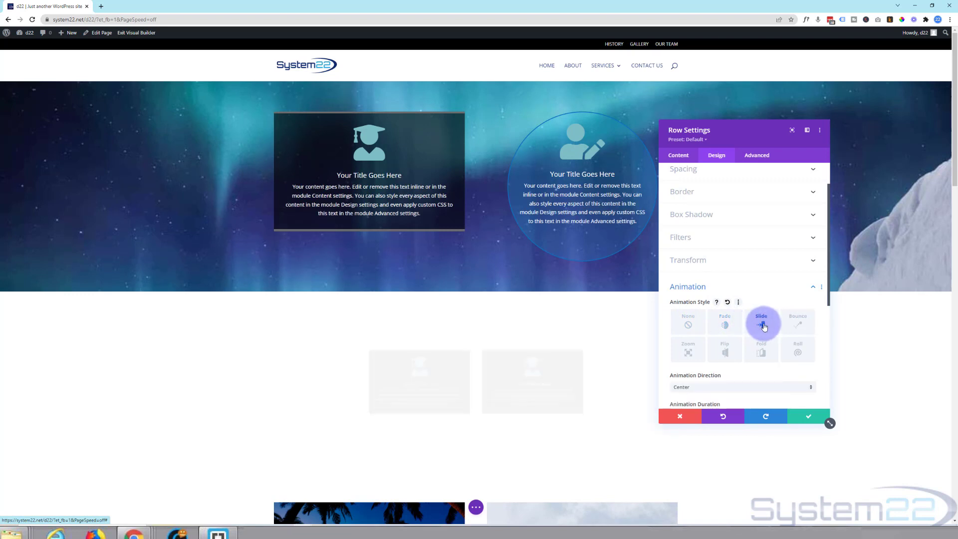
{"action": "left_click", "coordinate": [797, 325]}
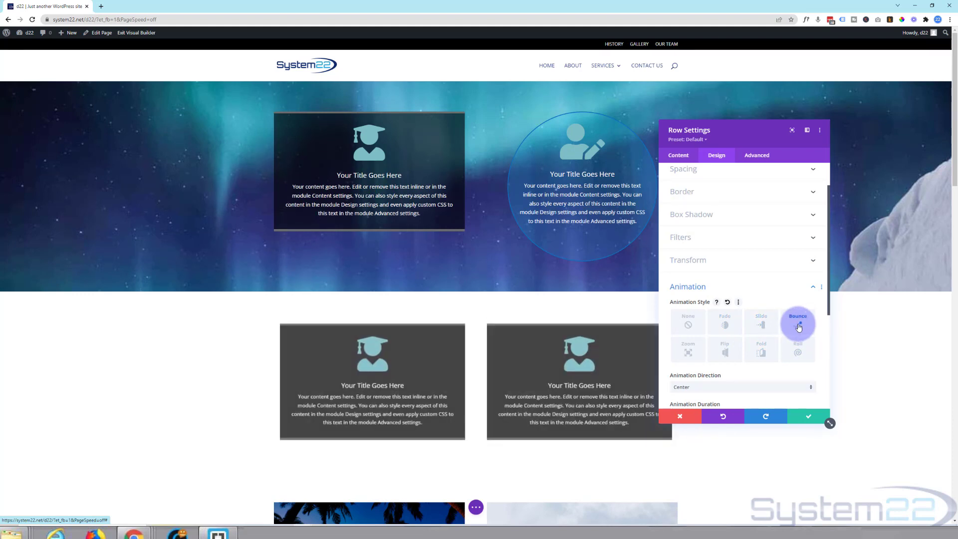
{"action": "left_click", "coordinate": [688, 351]}
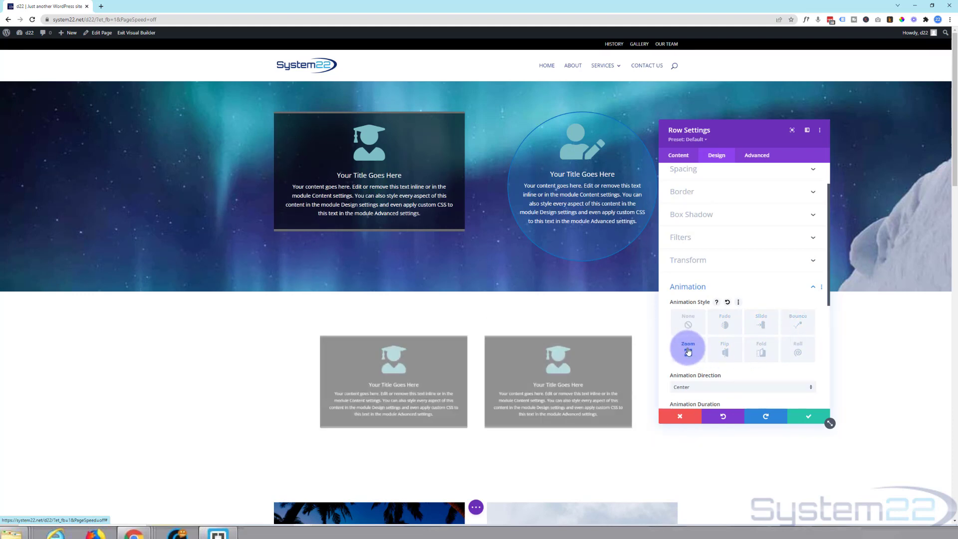
{"action": "left_click", "coordinate": [726, 354]}
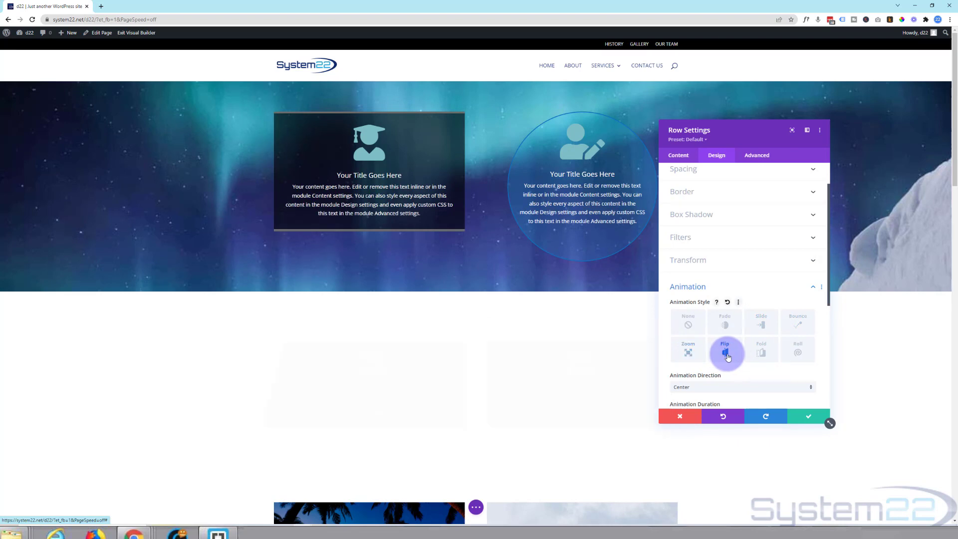
{"action": "left_click", "coordinate": [766, 356]}
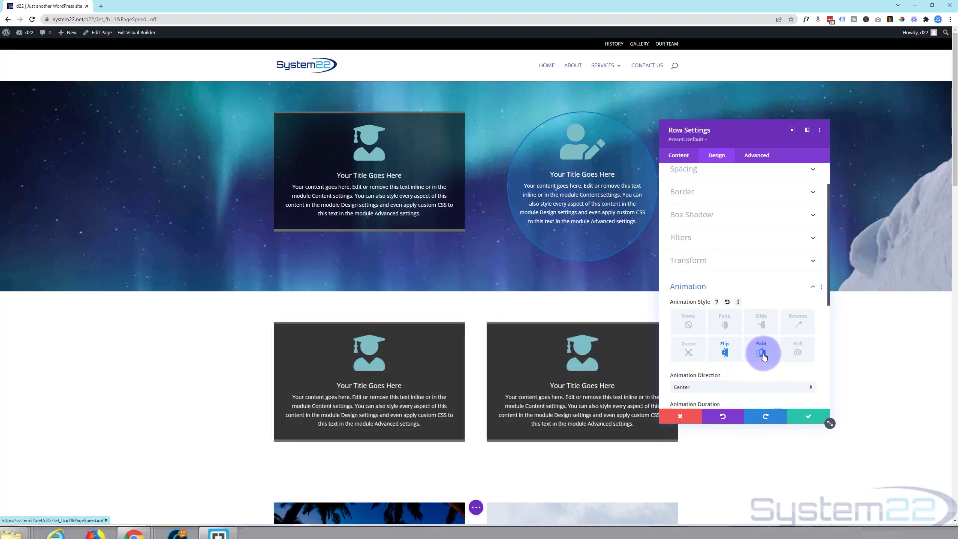
{"action": "left_click", "coordinate": [800, 355]}
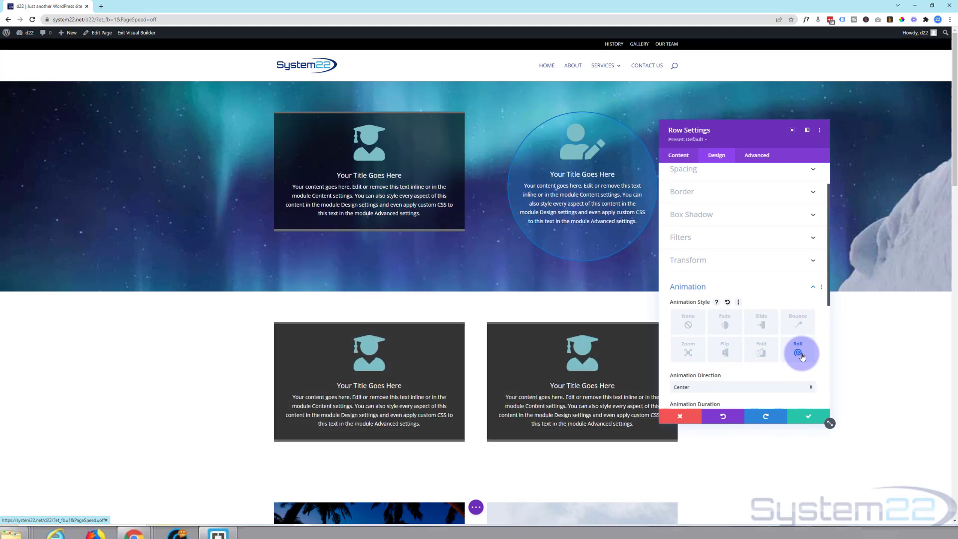
{"action": "left_click", "coordinate": [762, 325]}
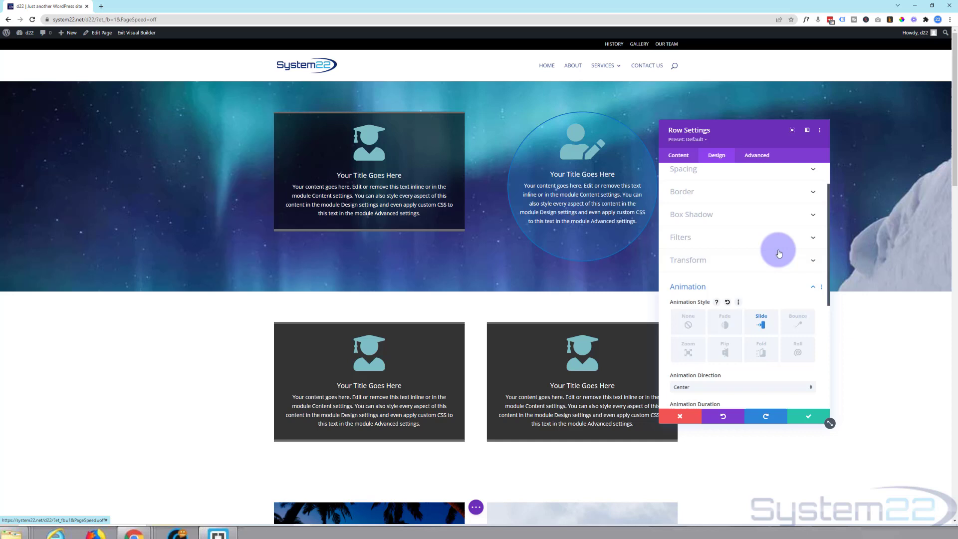
Step: Try the Right slide direction on the row, then set the direction to Down
{"action": "scroll", "coordinate": [738, 289], "scroll_direction": "down", "scroll_amount": 3}
{"action": "scroll", "coordinate": [740, 290], "scroll_direction": "down", "scroll_amount": 2}
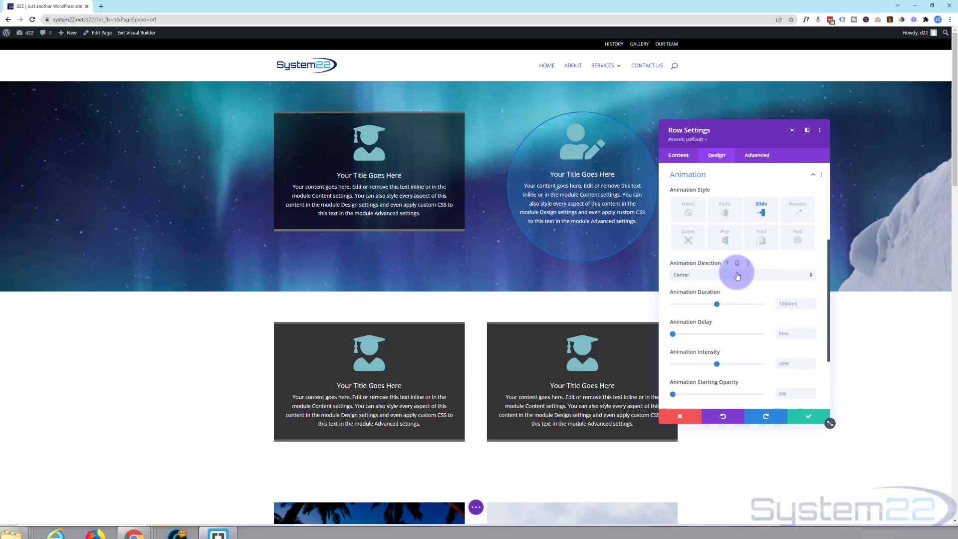
{"action": "left_click", "coordinate": [706, 278]}
{"action": "left_click", "coordinate": [701, 296]}
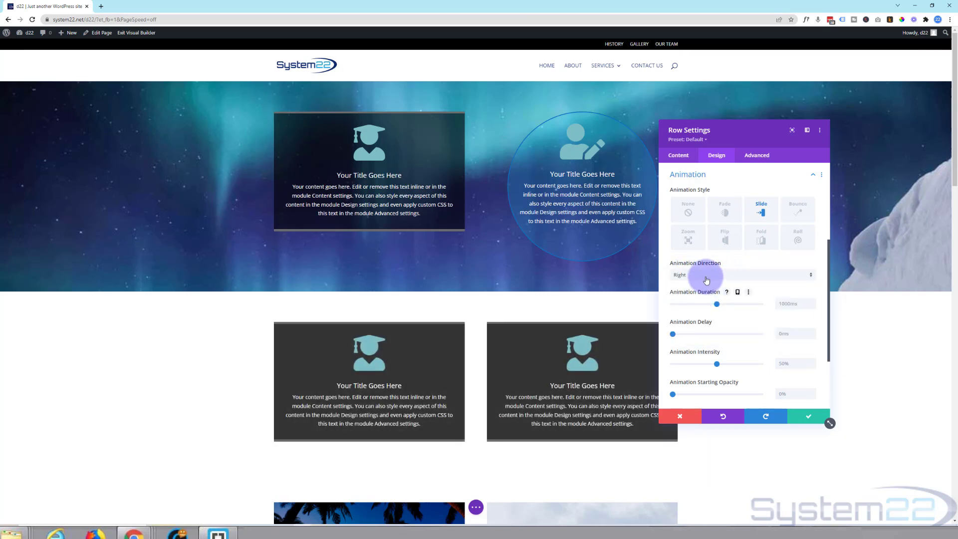
{"action": "left_click", "coordinate": [706, 277]}
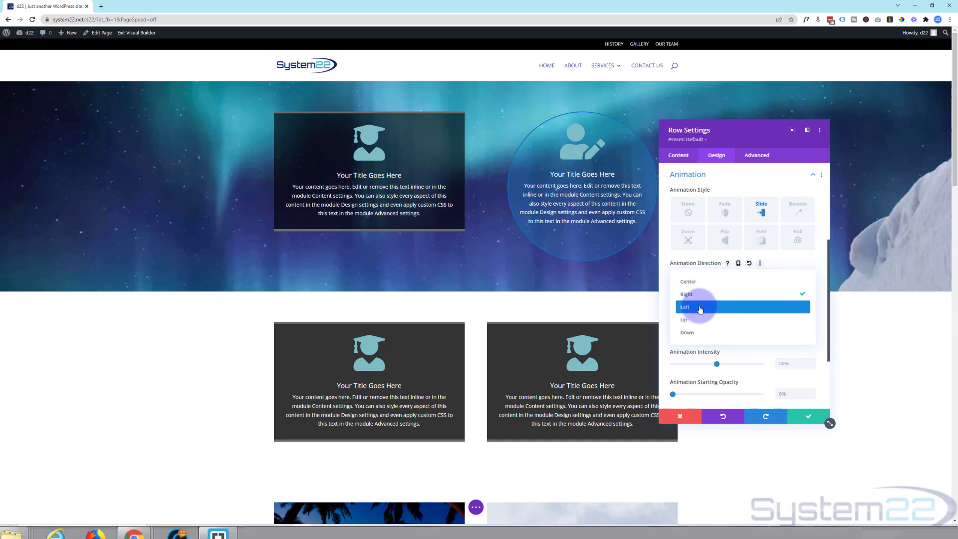
{"action": "left_click", "coordinate": [693, 333]}
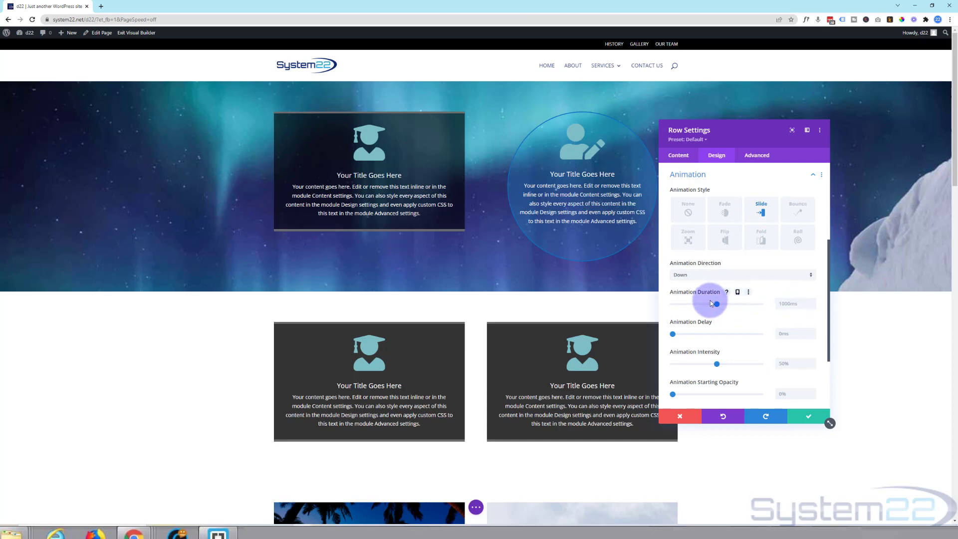
{"action": "left_click_drag", "start_coordinate": [722, 304], "coordinate": [746, 305]}
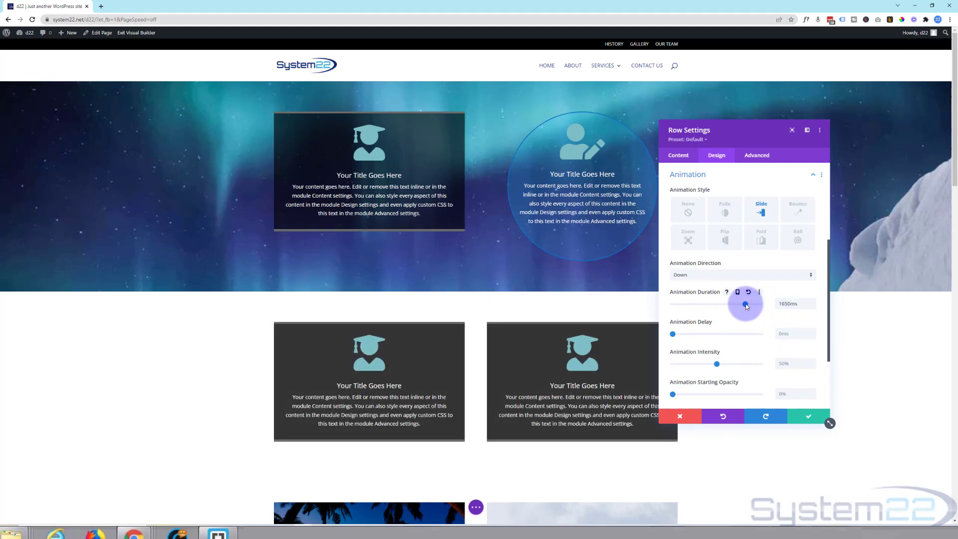
{"action": "left_click_drag", "start_coordinate": [746, 305], "coordinate": [711, 310]}
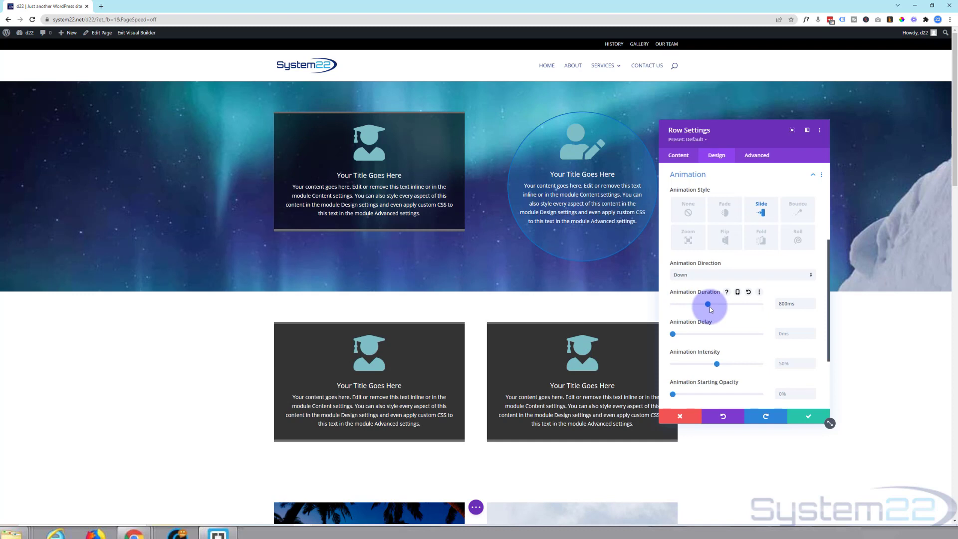
{"action": "left_click", "coordinate": [779, 305]}
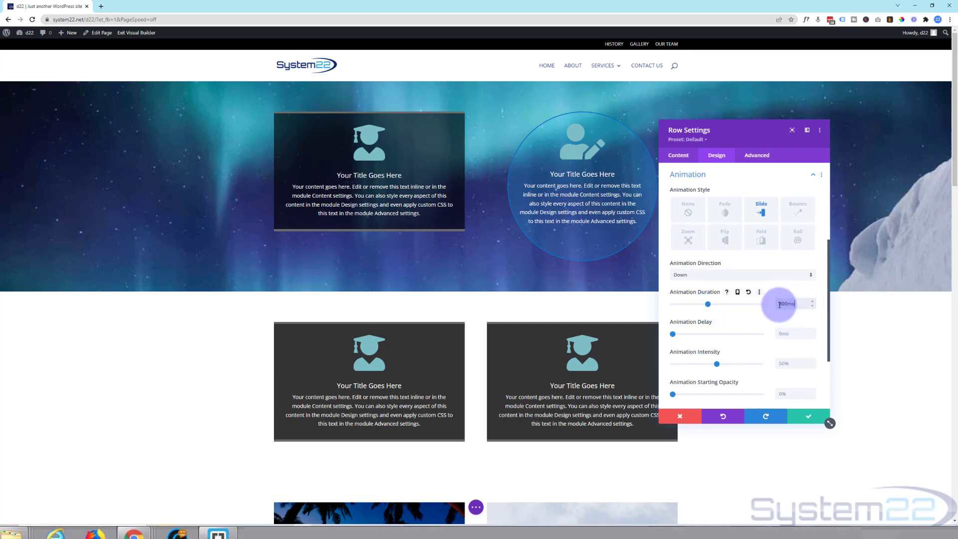
{"action": "type", "text": "1000"}
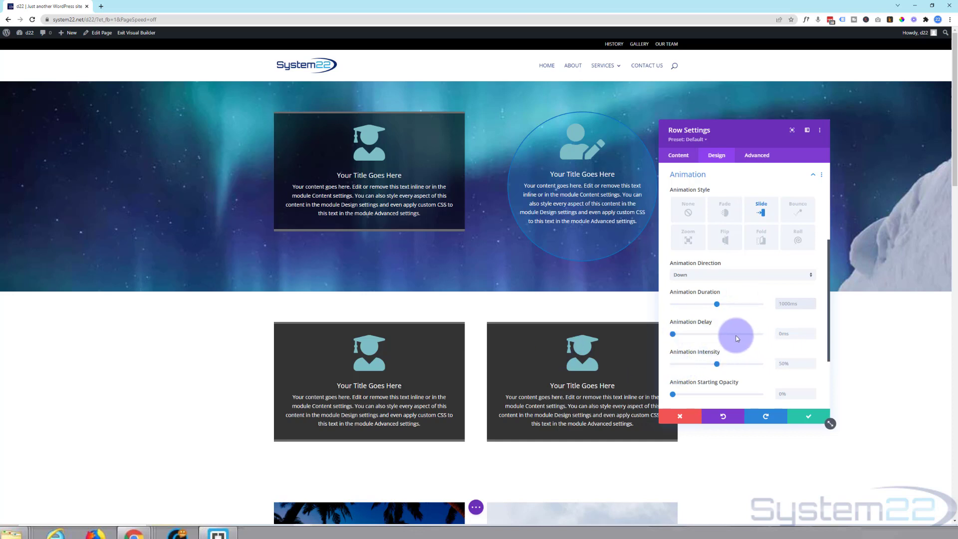
Step: Adjust the dark-card row's Slide animation intensity until it reads 45%
{"action": "scroll", "coordinate": [740, 339], "scroll_direction": "down", "scroll_amount": 1}
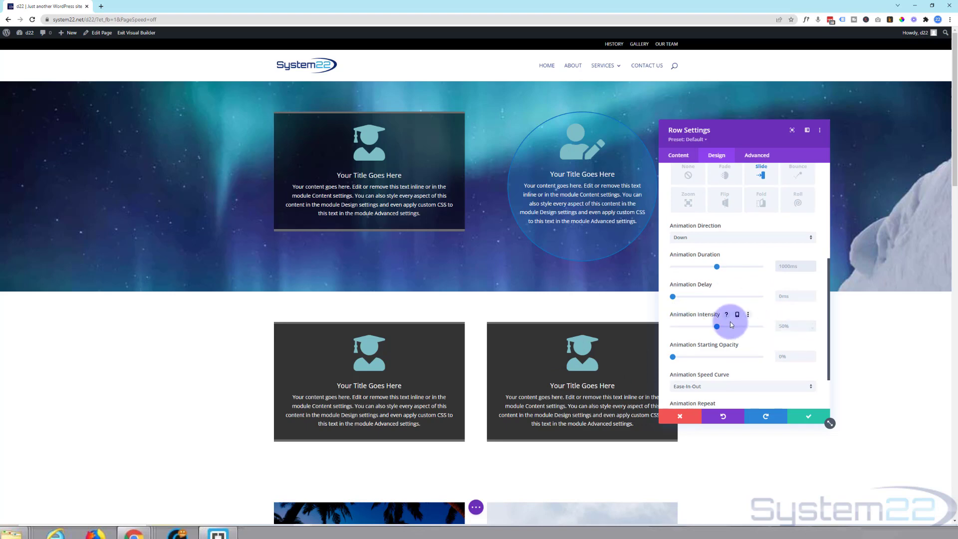
{"action": "left_click_drag", "start_coordinate": [719, 328], "coordinate": [758, 326]}
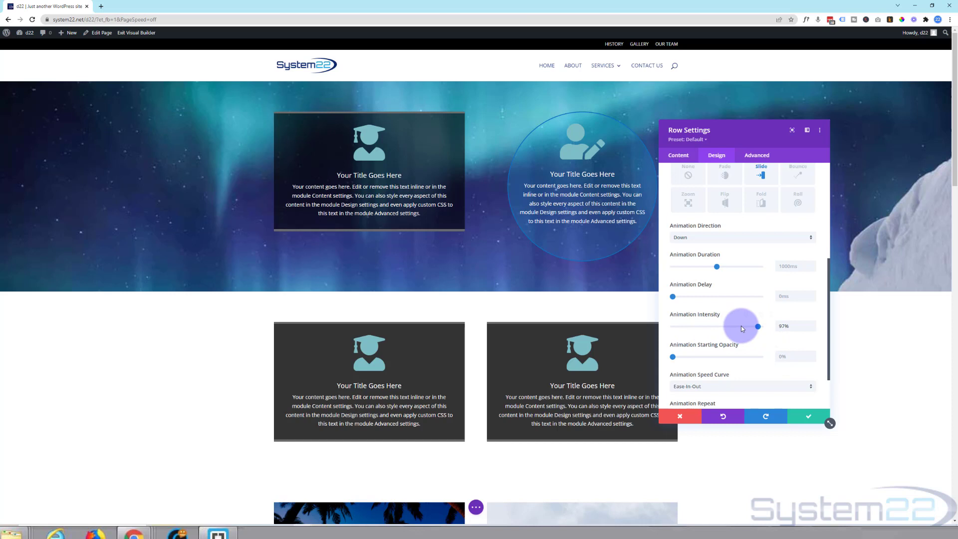
{"action": "left_click_drag", "start_coordinate": [757, 328], "coordinate": [754, 328]}
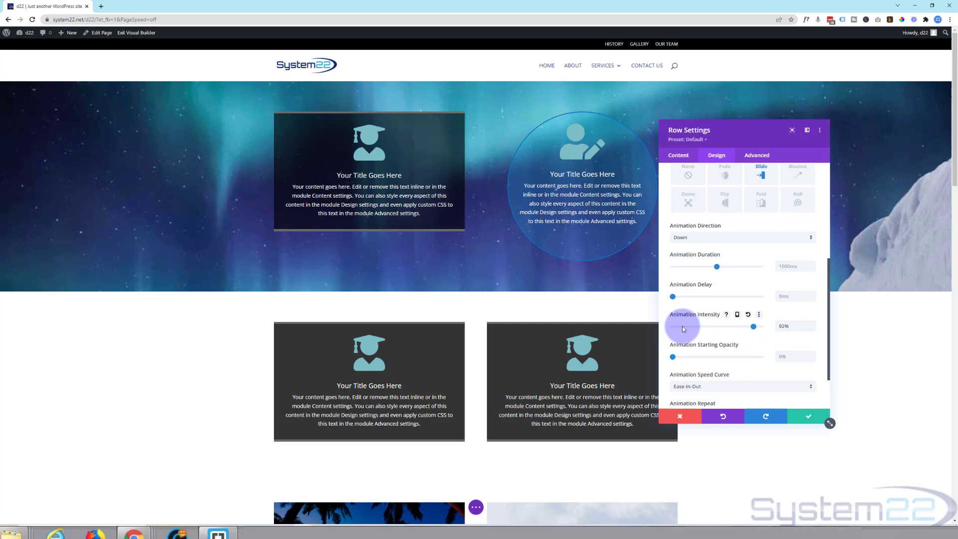
{"action": "left_click", "coordinate": [683, 327]}
{"action": "left_click_drag", "start_coordinate": [683, 327], "coordinate": [712, 327]}
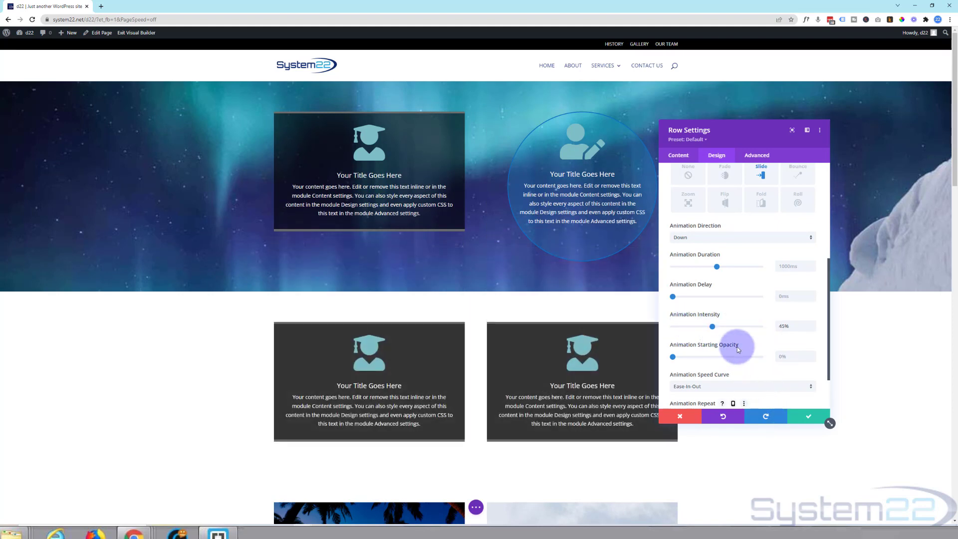
{"action": "scroll", "coordinate": [737, 345], "scroll_direction": "down", "scroll_amount": 1}
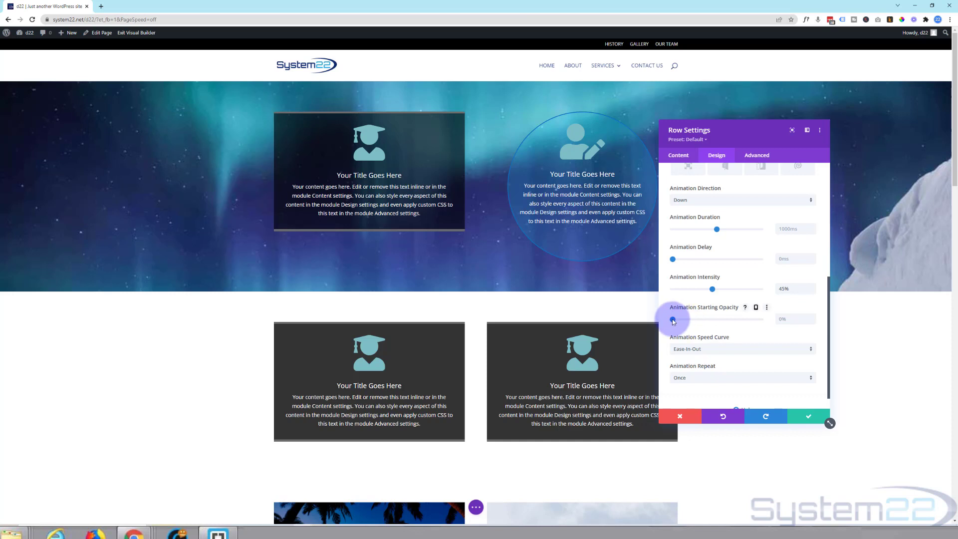
{"action": "left_click_drag", "start_coordinate": [673, 320], "coordinate": [708, 323]}
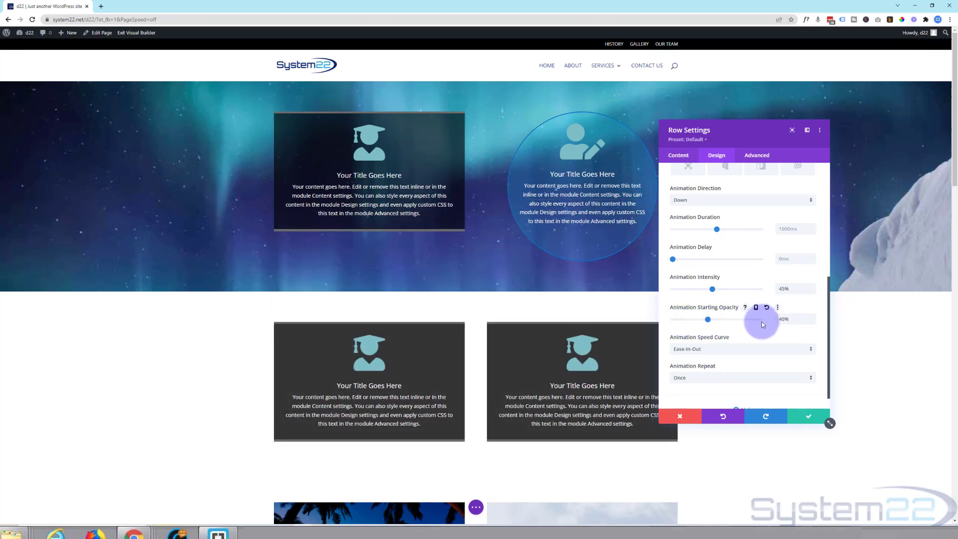
{"action": "left_click", "coordinate": [761, 319]}
{"action": "left_click", "coordinate": [672, 320]}
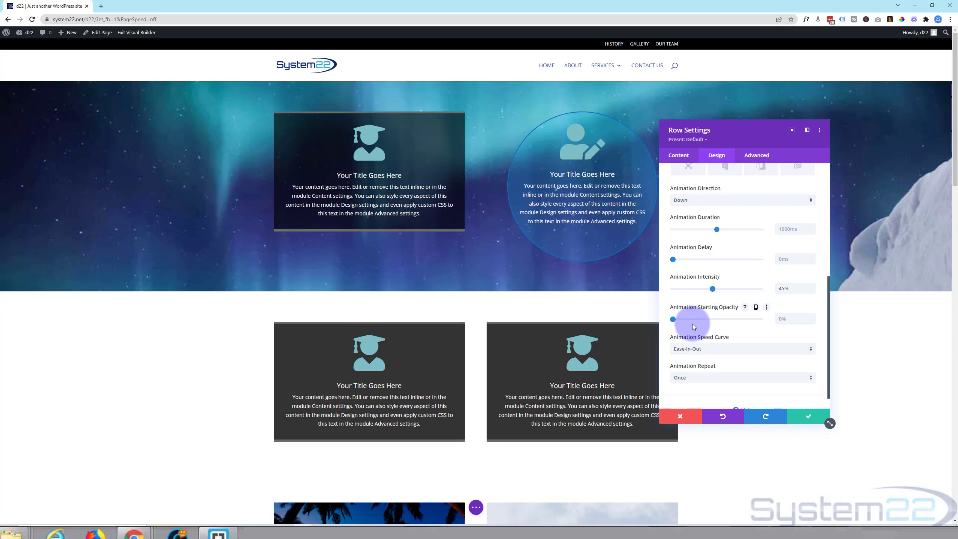
{"action": "scroll", "coordinate": [697, 321], "scroll_direction": "down", "scroll_amount": 1}
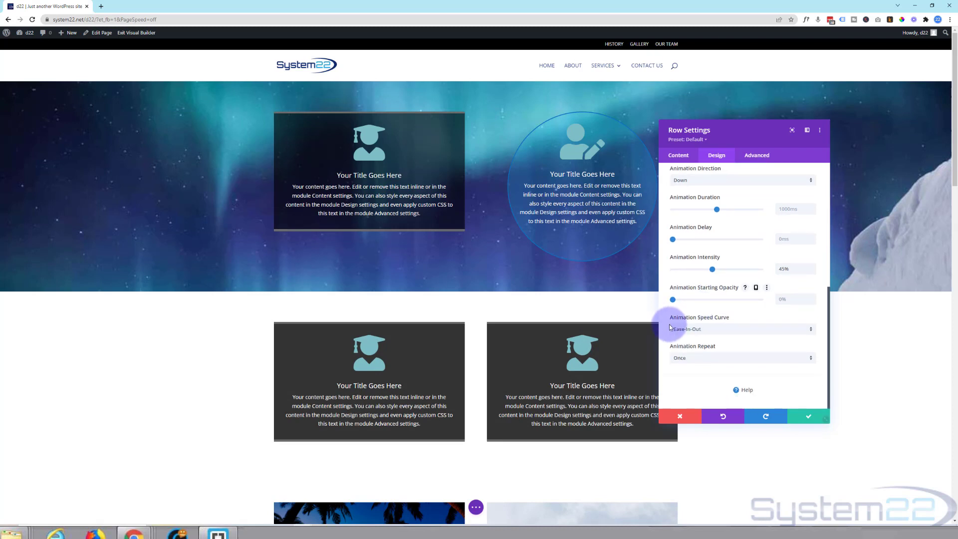
{"action": "left_click", "coordinate": [728, 334]}
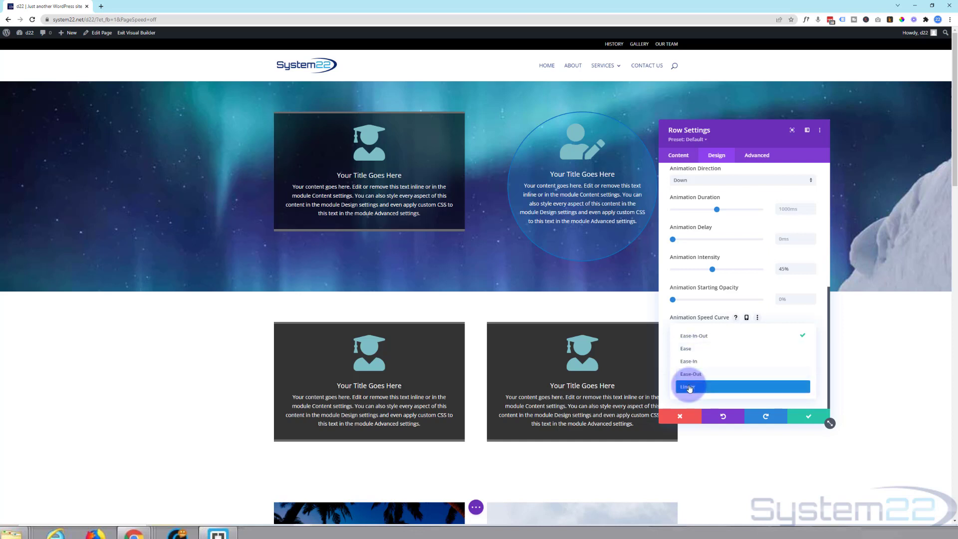
{"action": "left_click", "coordinate": [664, 332]}
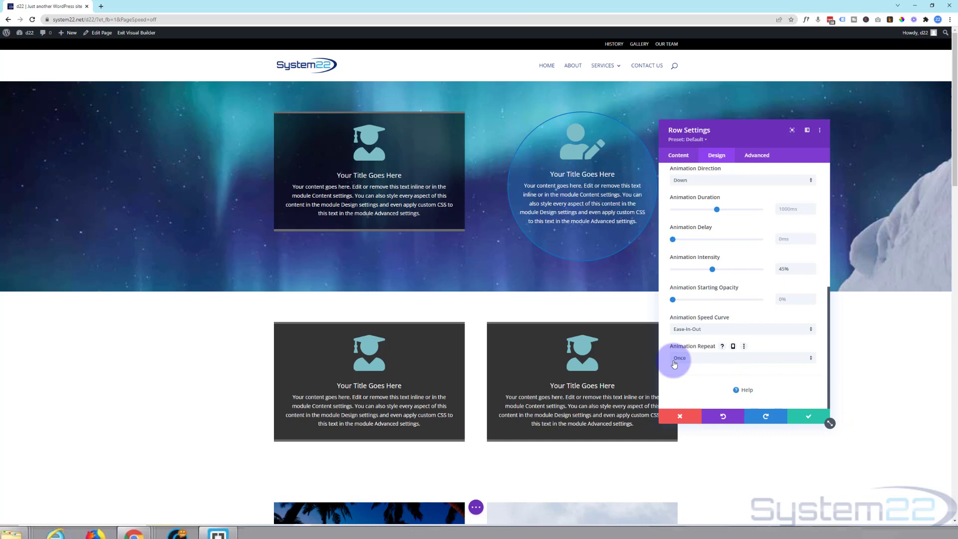
{"action": "left_click", "coordinate": [709, 359]}
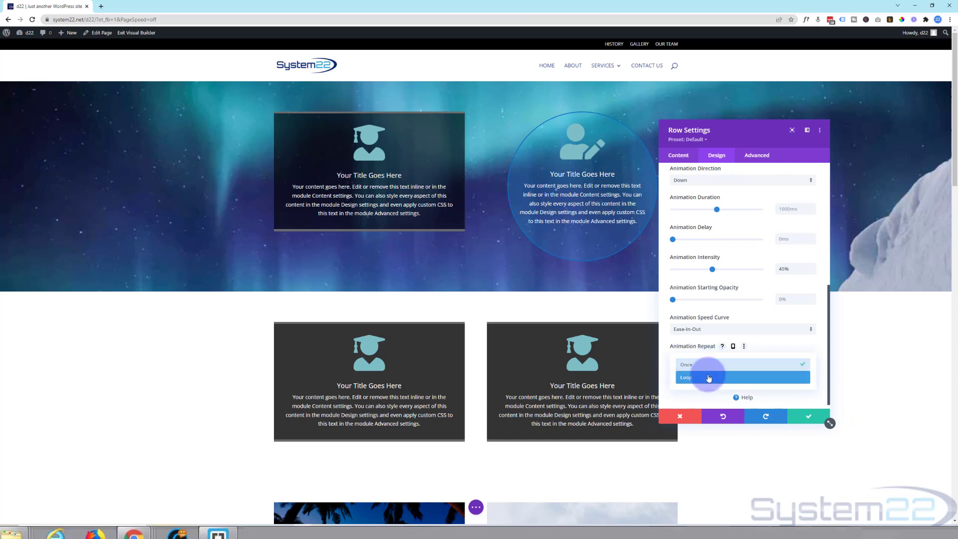
{"action": "left_click", "coordinate": [708, 377]}
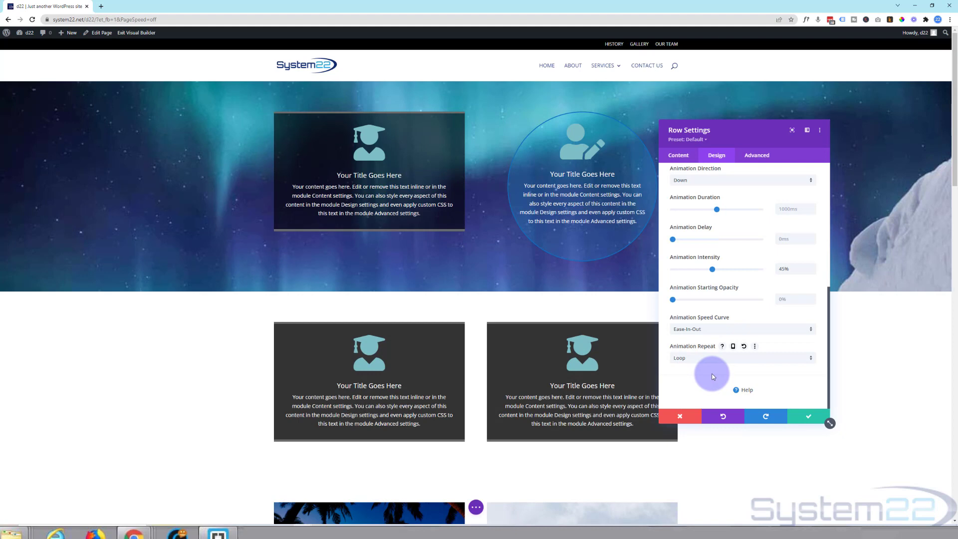
{"action": "scroll", "coordinate": [624, 380], "scroll_direction": "down", "scroll_amount": 2}
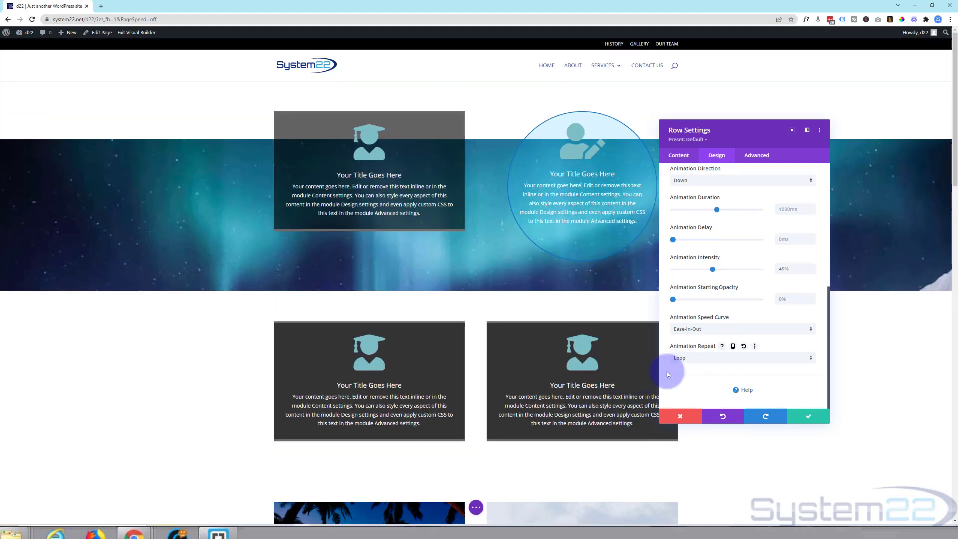
{"action": "left_click", "coordinate": [708, 360]}
{"action": "left_click", "coordinate": [705, 364]}
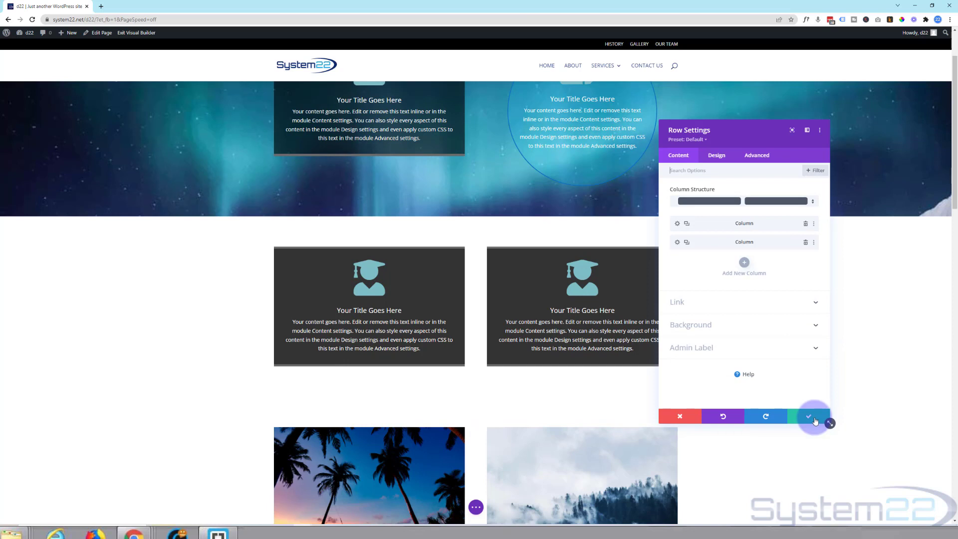
Step: Apply the row settings, save the page and exit to the live page view
{"action": "left_click", "coordinate": [808, 416]}
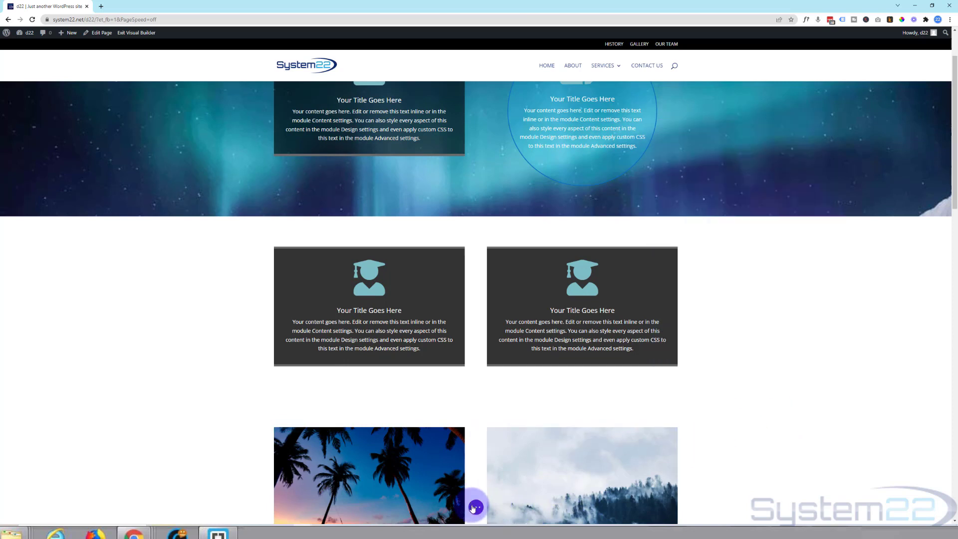
{"action": "left_click", "coordinate": [474, 508]}
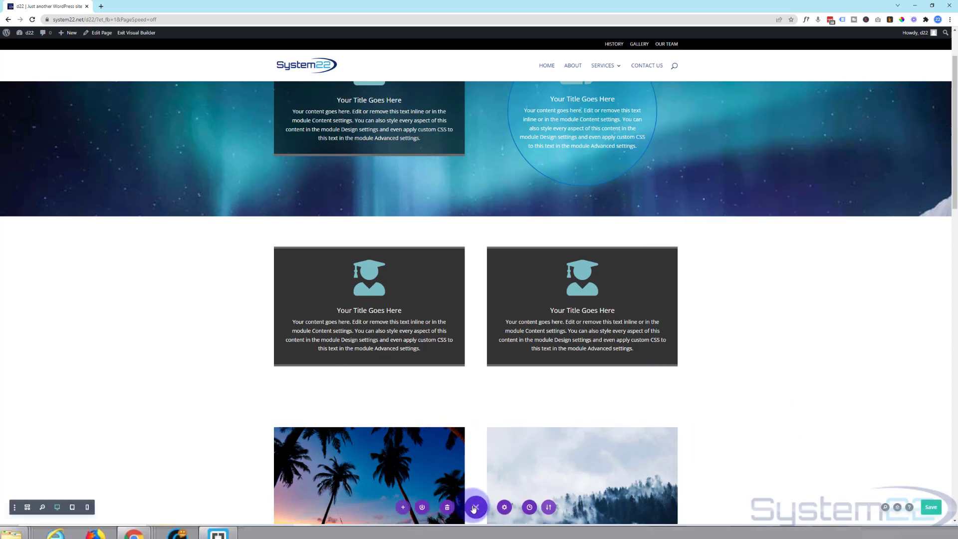
{"action": "left_click", "coordinate": [931, 508]}
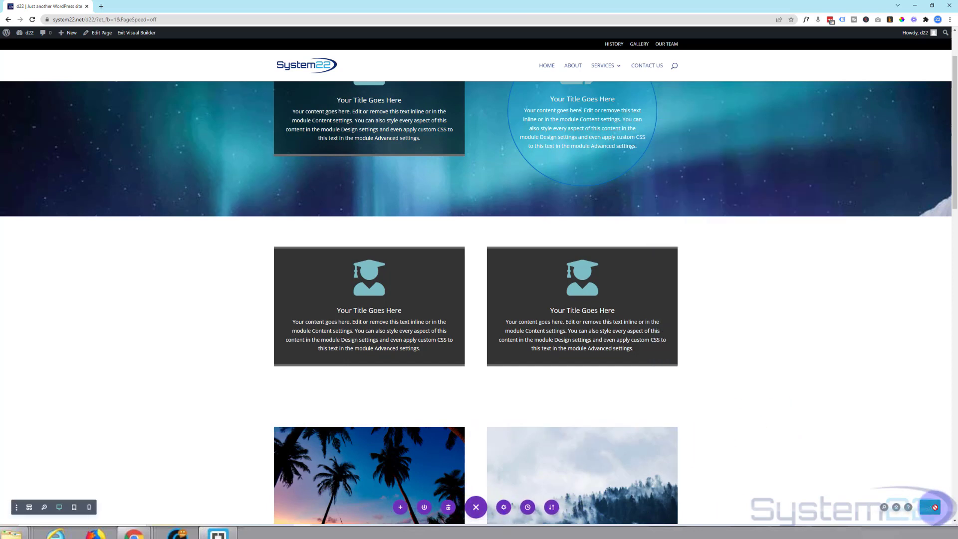
{"action": "left_click", "coordinate": [135, 34]}
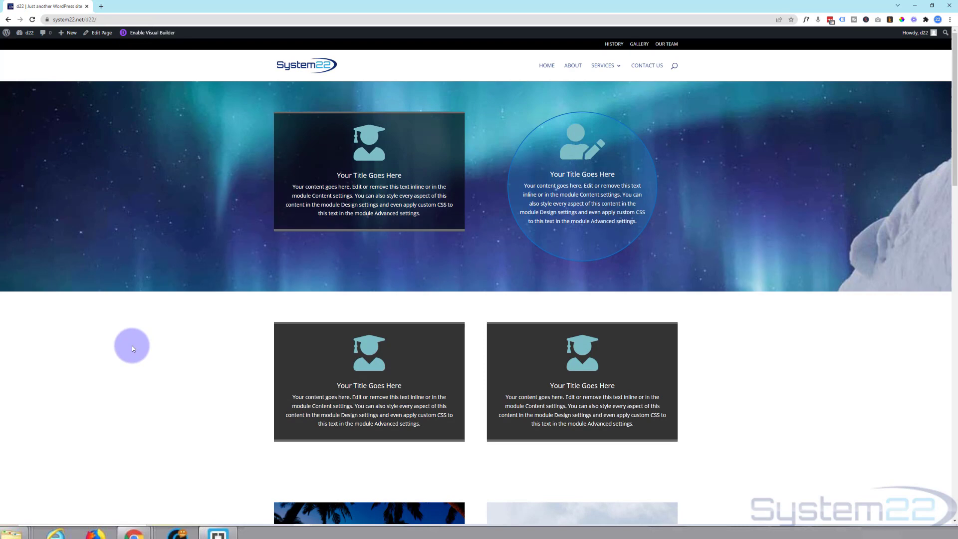
{"action": "scroll", "coordinate": [132, 346], "scroll_direction": "down", "scroll_amount": 4}
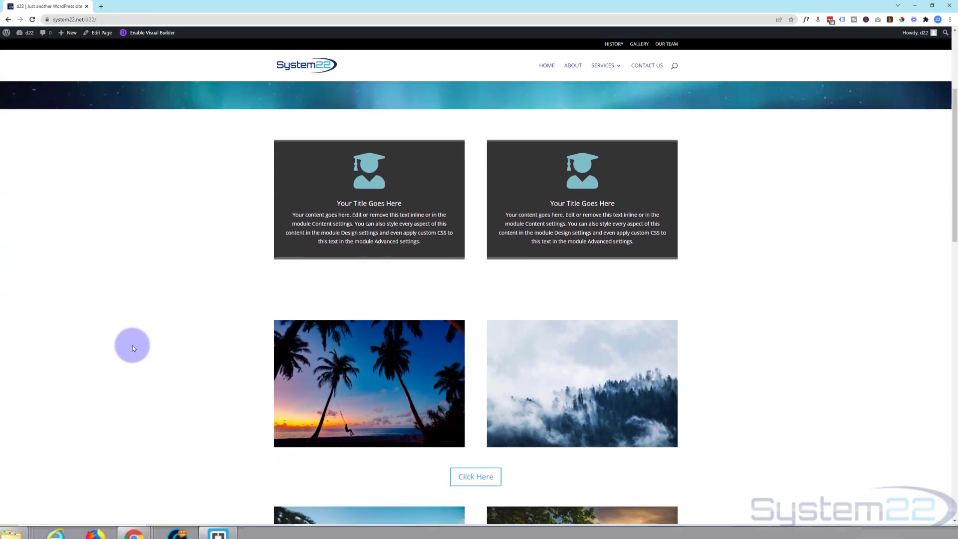
{"action": "scroll", "coordinate": [133, 345], "scroll_direction": "down", "scroll_amount": 2}
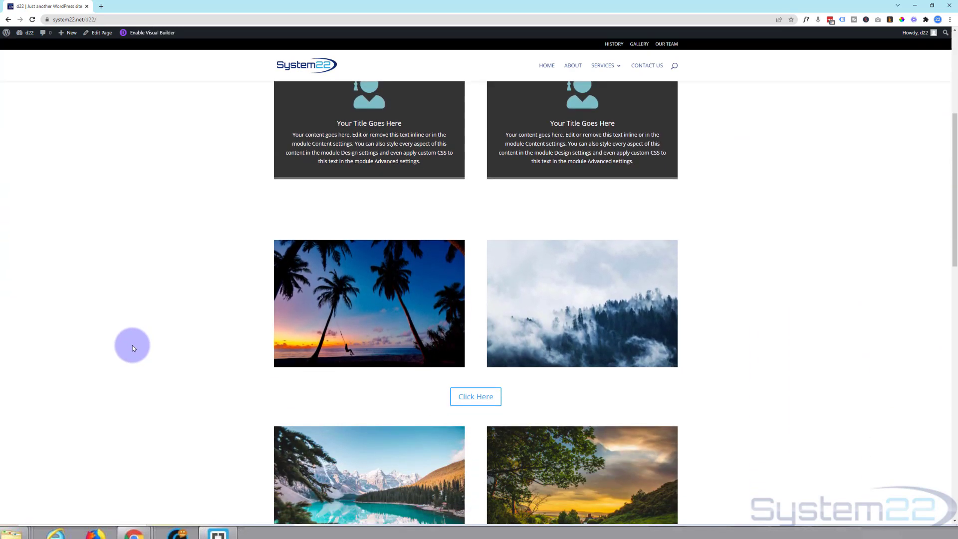
{"action": "scroll", "coordinate": [133, 346], "scroll_direction": "up", "scroll_amount": 3}
{"action": "scroll", "coordinate": [134, 348], "scroll_direction": "up", "scroll_amount": 2}
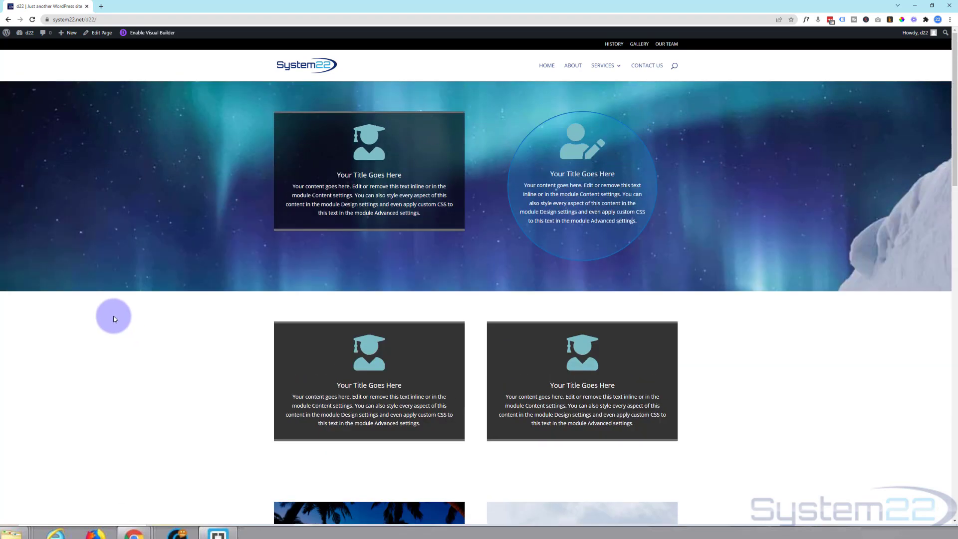
{"action": "left_click", "coordinate": [32, 20]}
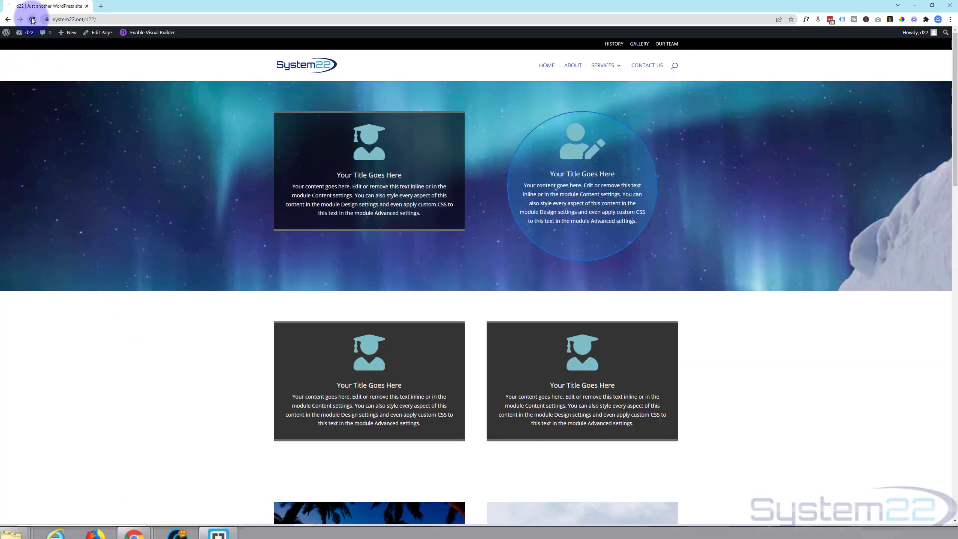